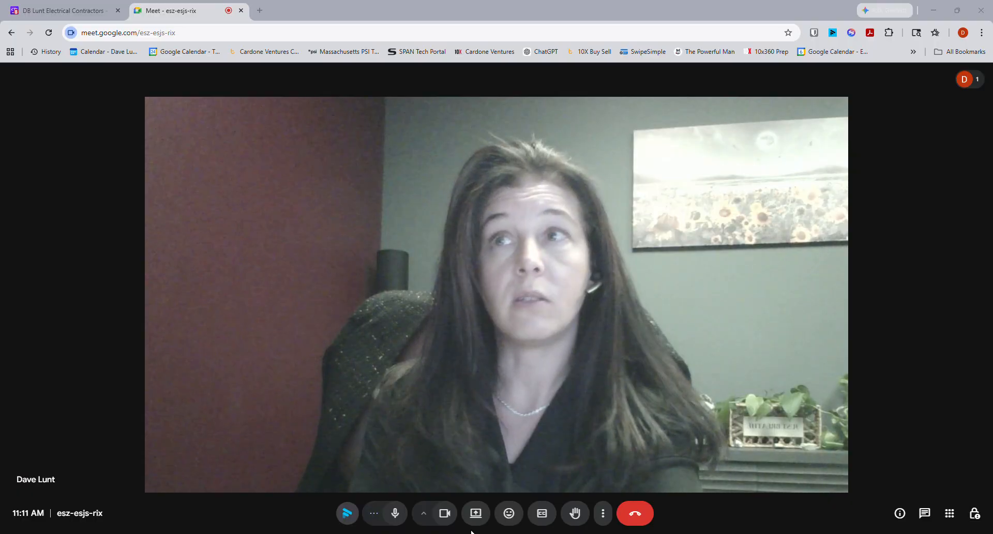
- Share the browser tab showing the estimate in the video meeting
left_click(476, 513)
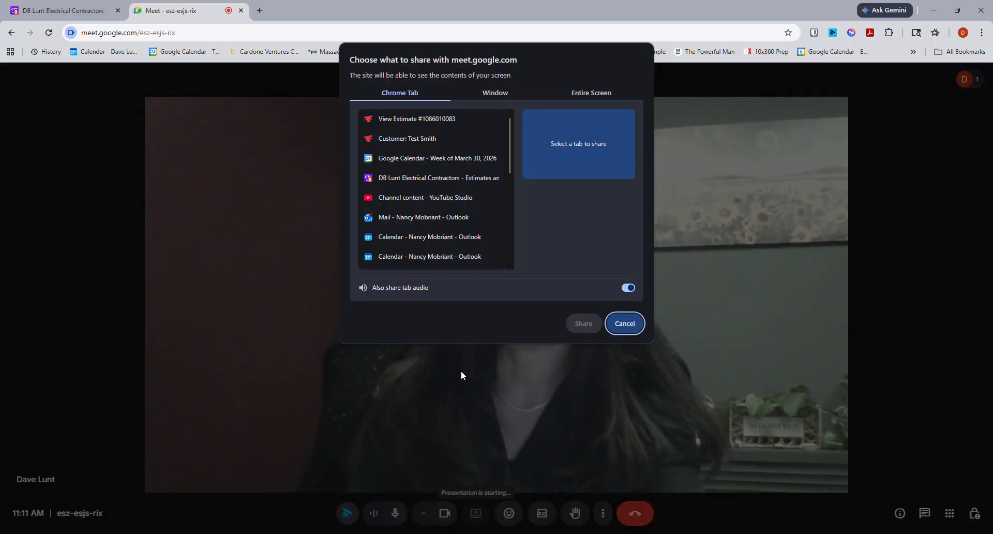
left_click(386, 117)
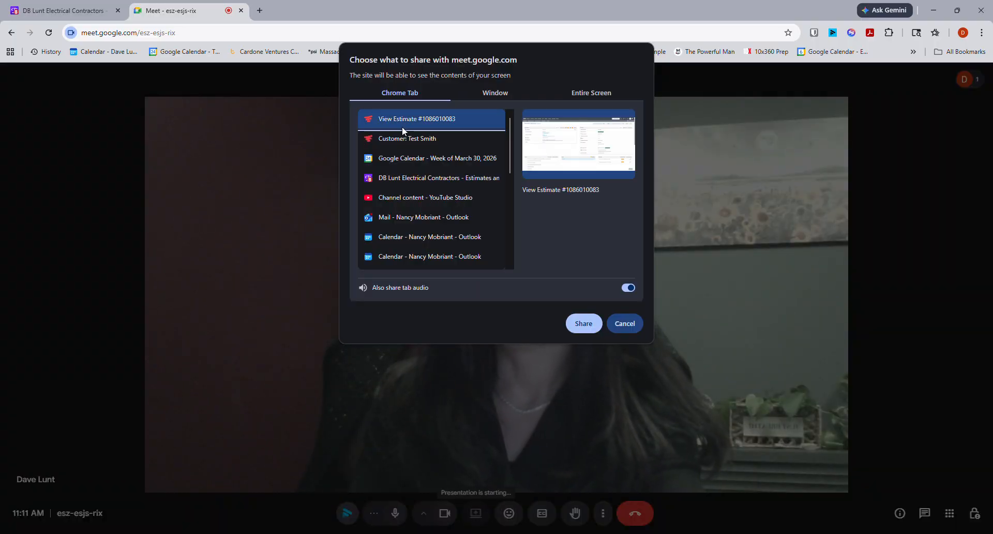
left_click(584, 323)
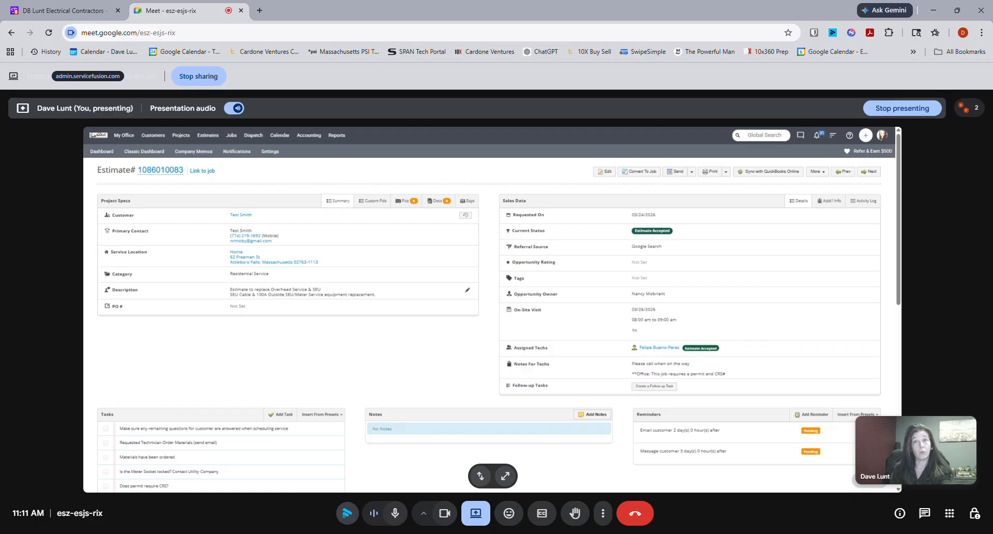
left_click(467, 291)
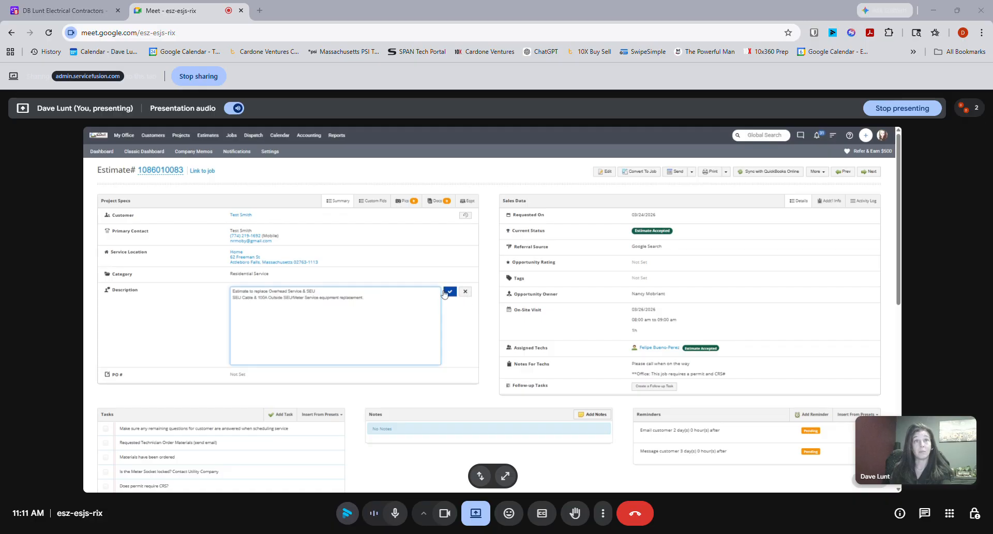
left_click_drag(249, 292, 239, 291)
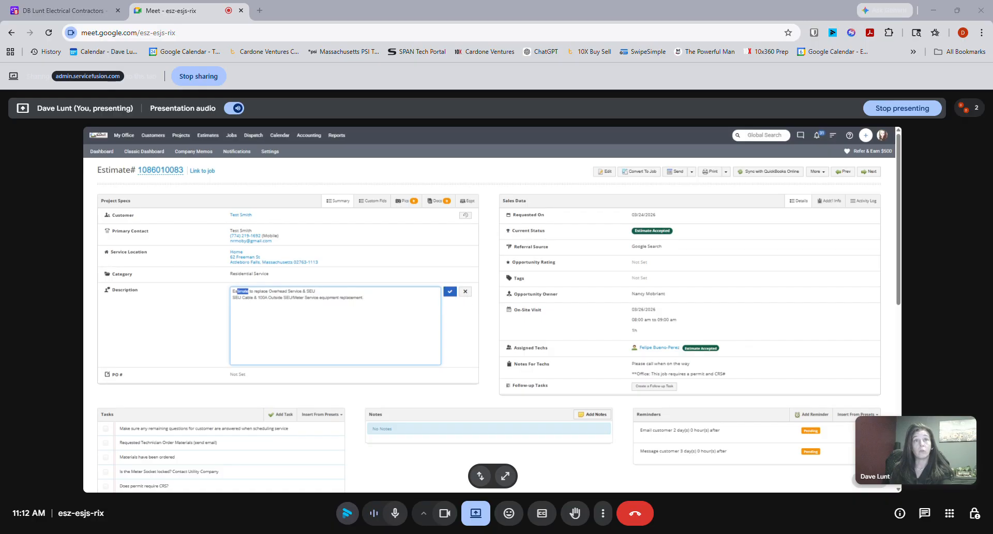
key("BackSpace")
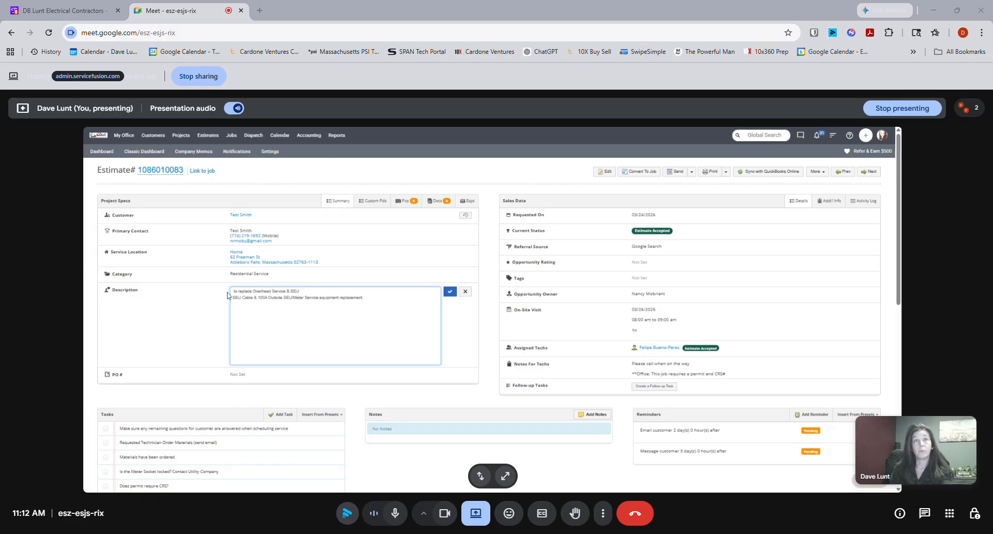
left_click_drag(237, 291, 218, 289)
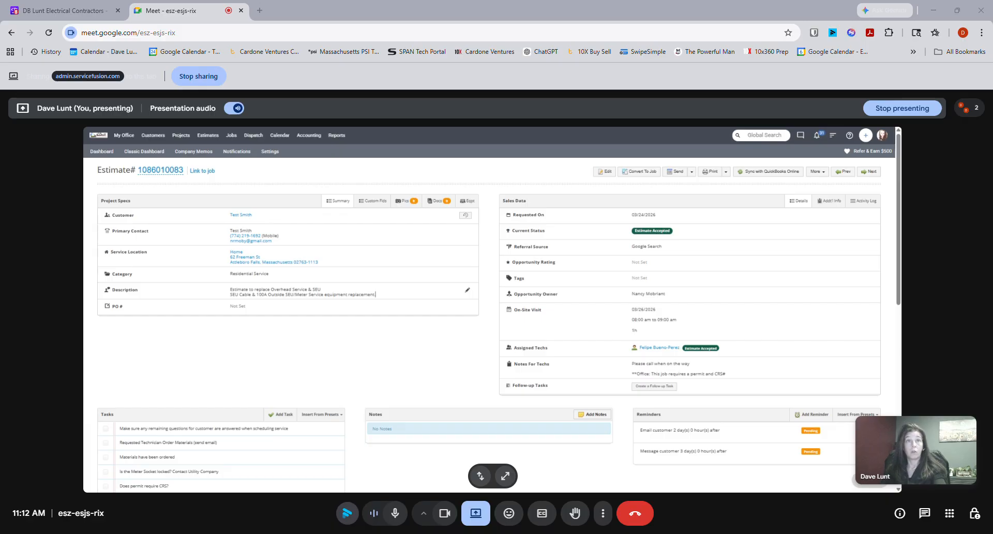
left_click(468, 290)
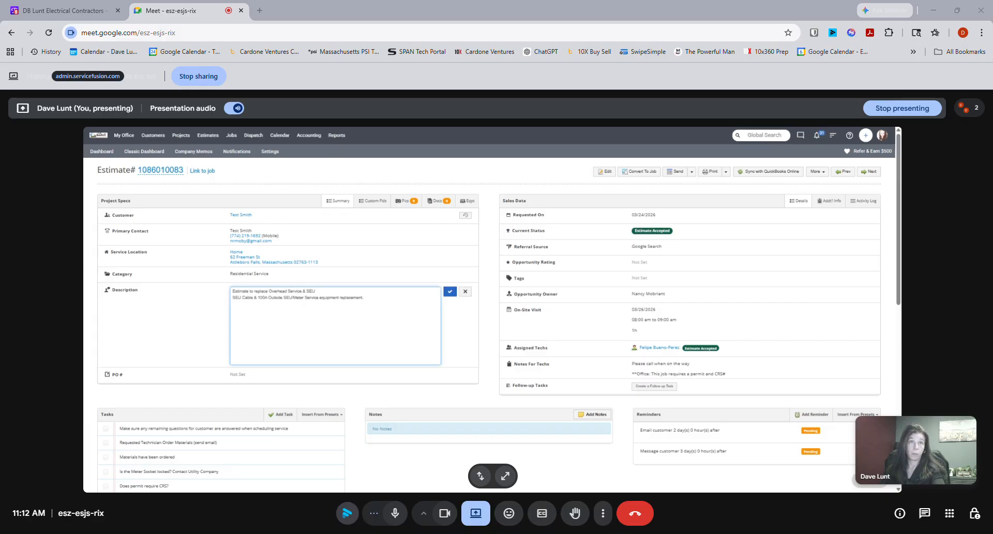
left_click(225, 295)
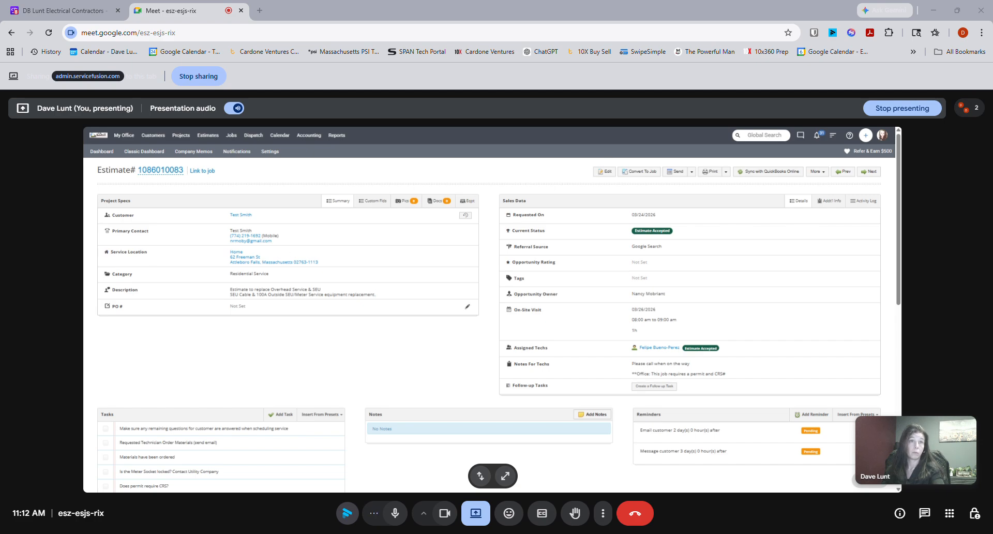
- Edit the estimate so the first line of its description reads "Replace Overhead Service & SEU", and save the estimate
left_click(604, 171)
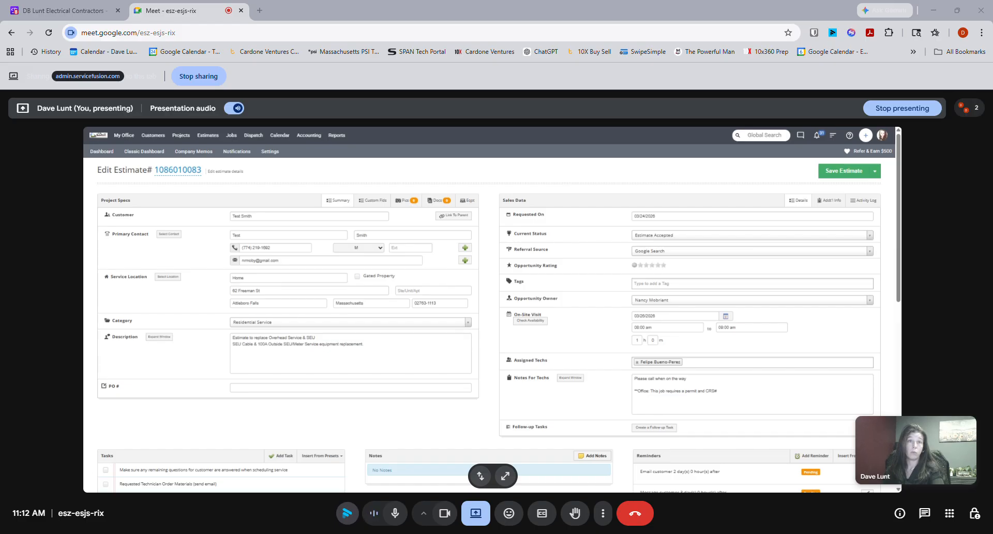
left_click_drag(257, 337, 221, 341)
type("R")
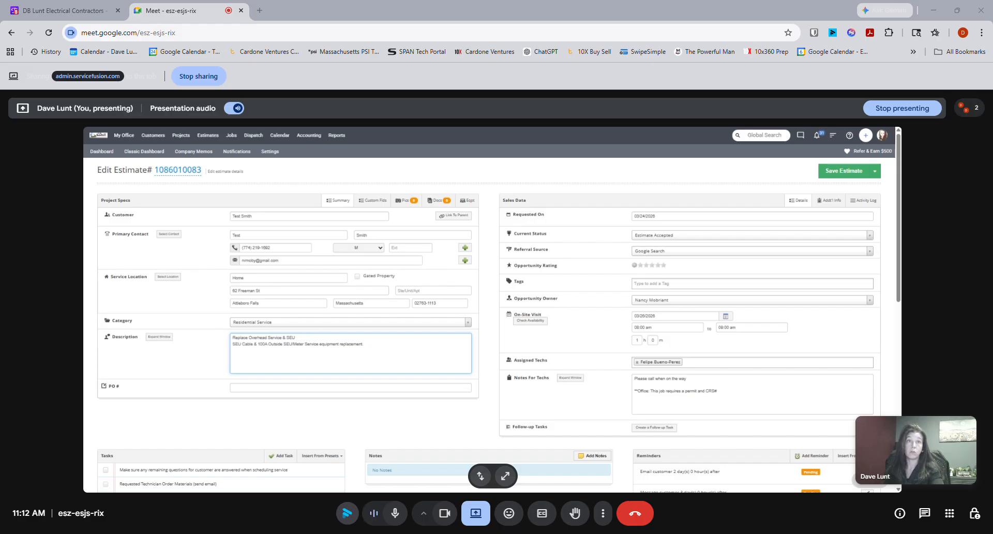
left_click(841, 174)
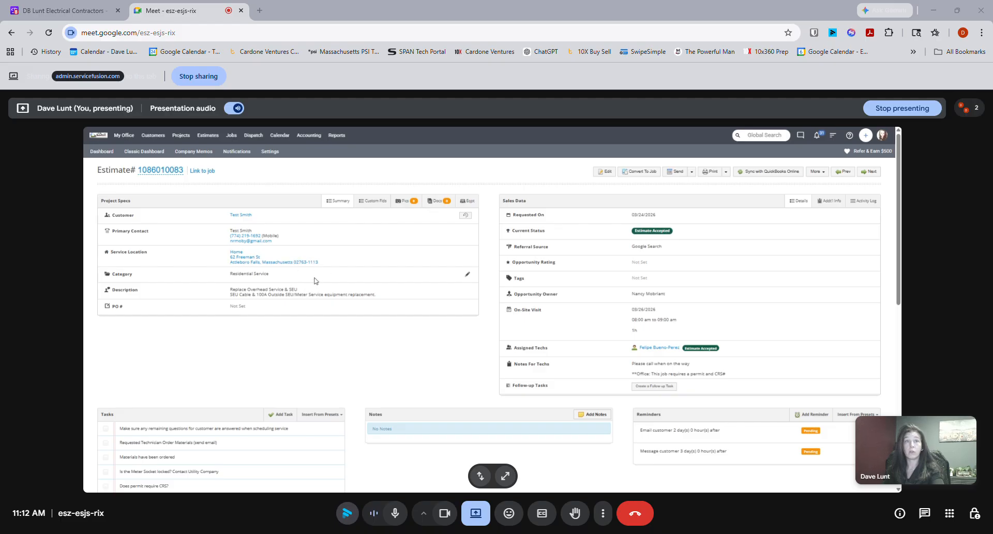
scroll(344, 271, "down", 6)
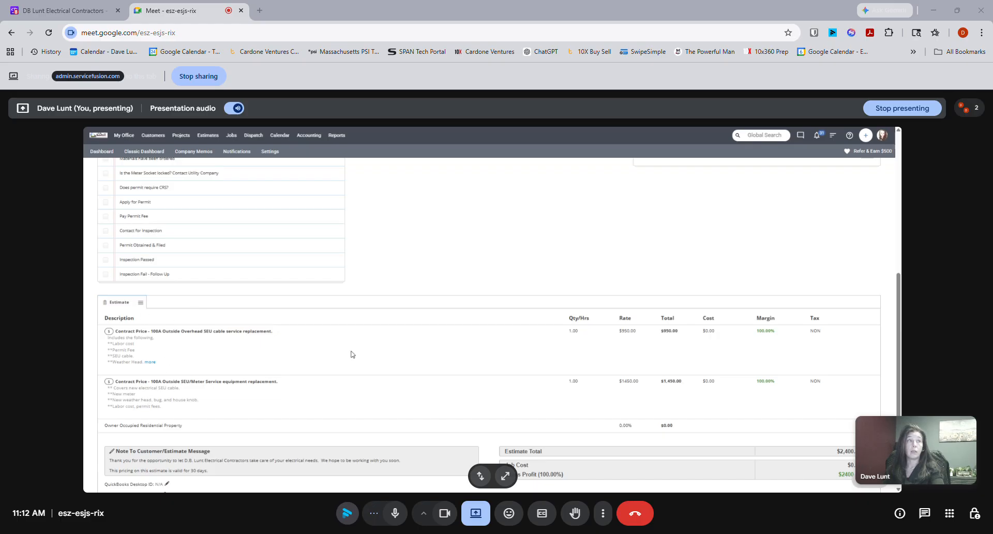
scroll(481, 392, "up", 3)
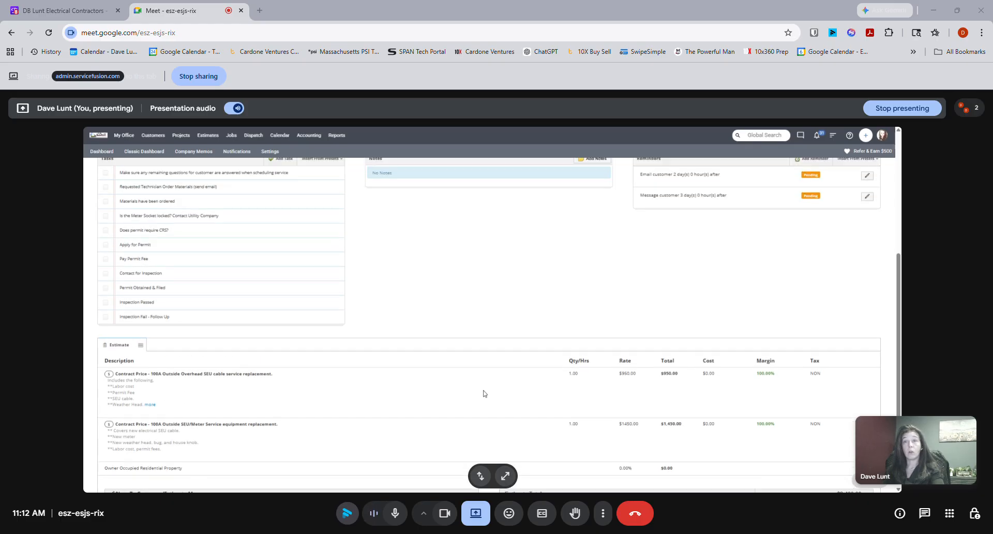
scroll(495, 391, "up", 2)
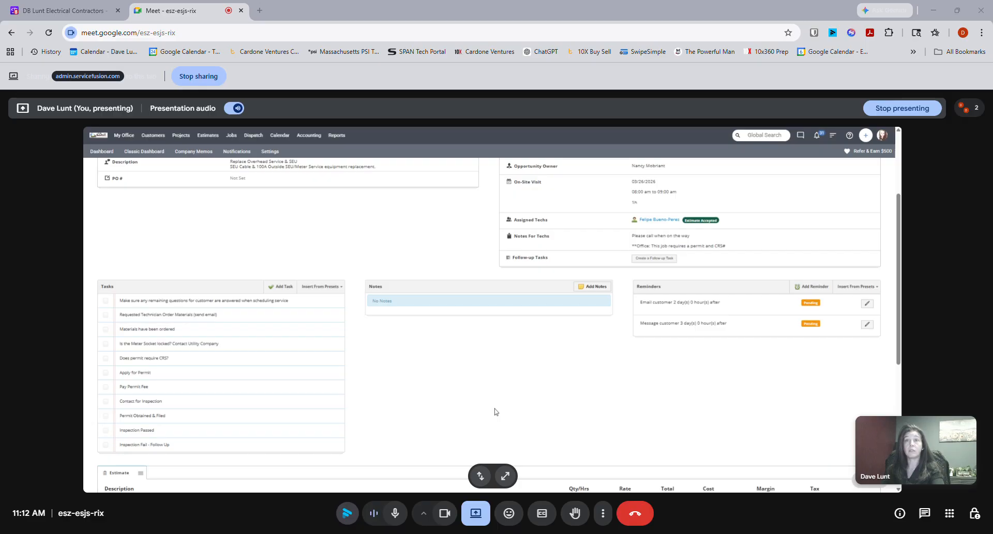
scroll(507, 416, "up", 3)
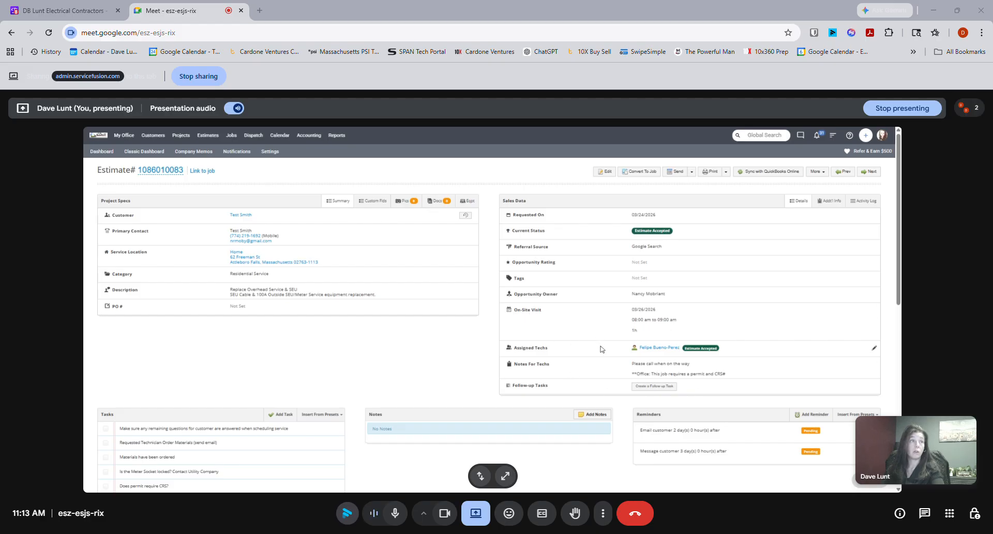
- Add a two-line note to the estimate reading "Needs Permit" and "Needs CRS#"
scroll(620, 362, "down", 2)
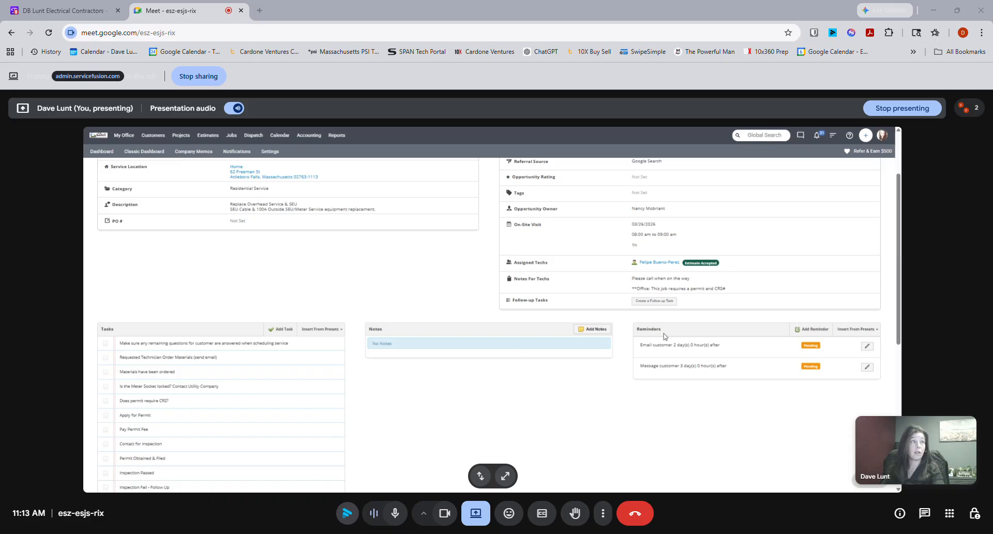
left_click(601, 333)
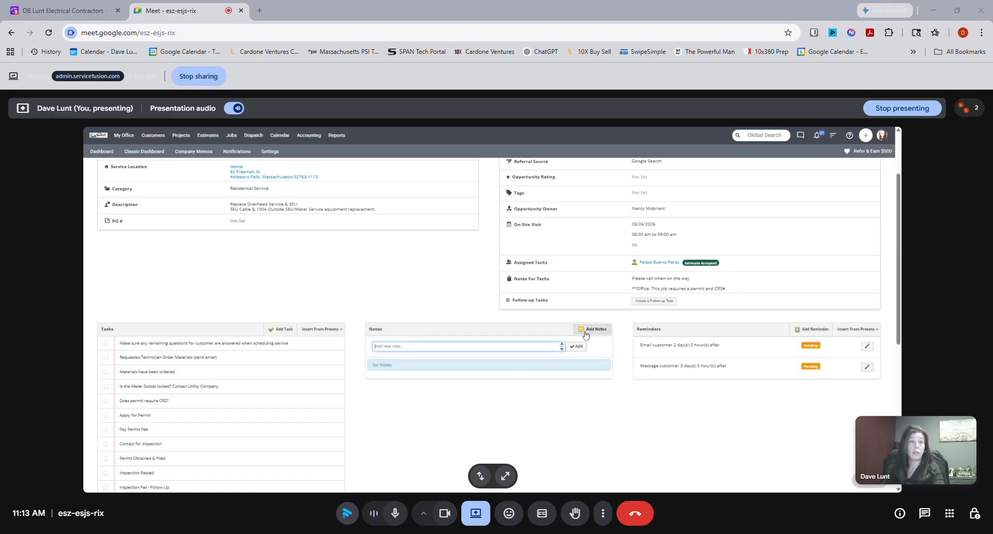
type("Nee")
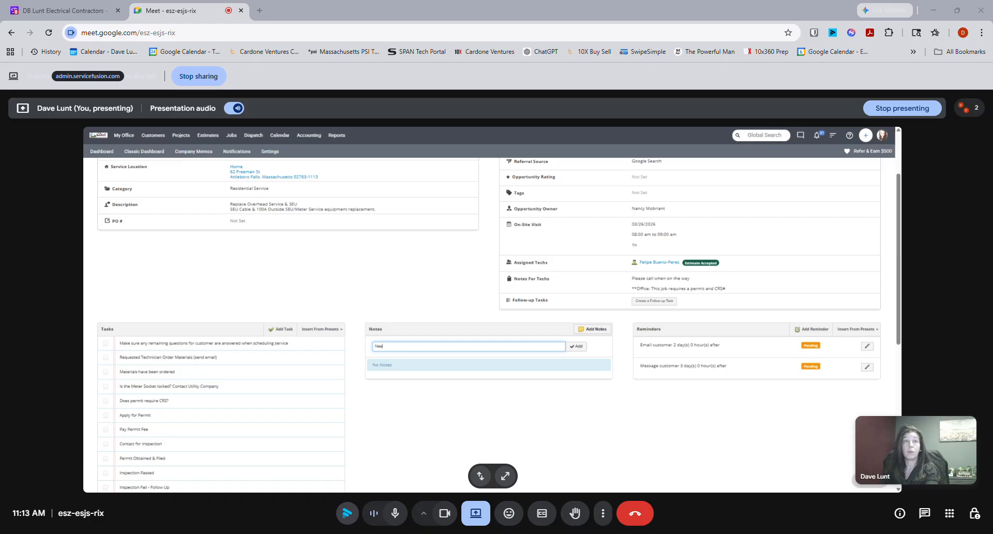
type("ds Permit")
key("Return")
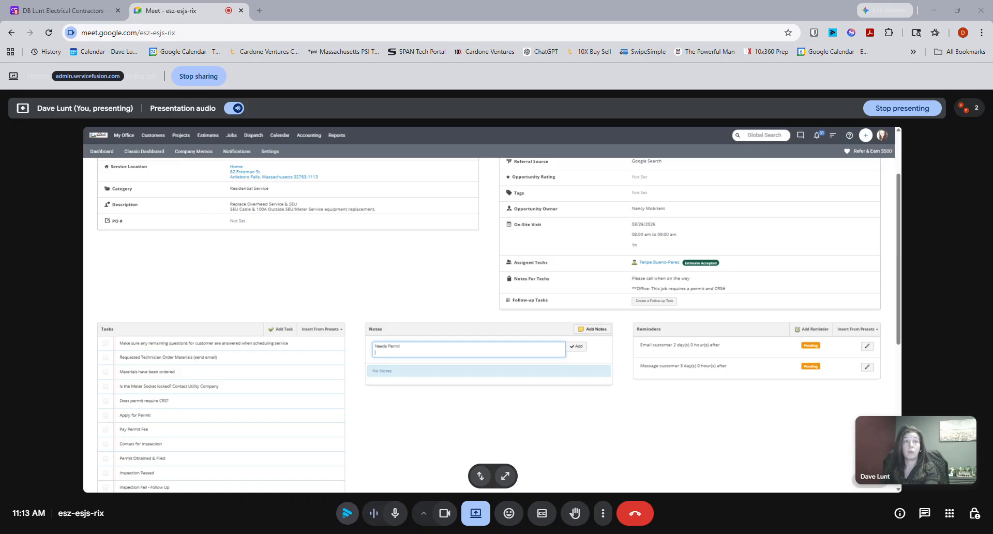
type("Needs CRS#")
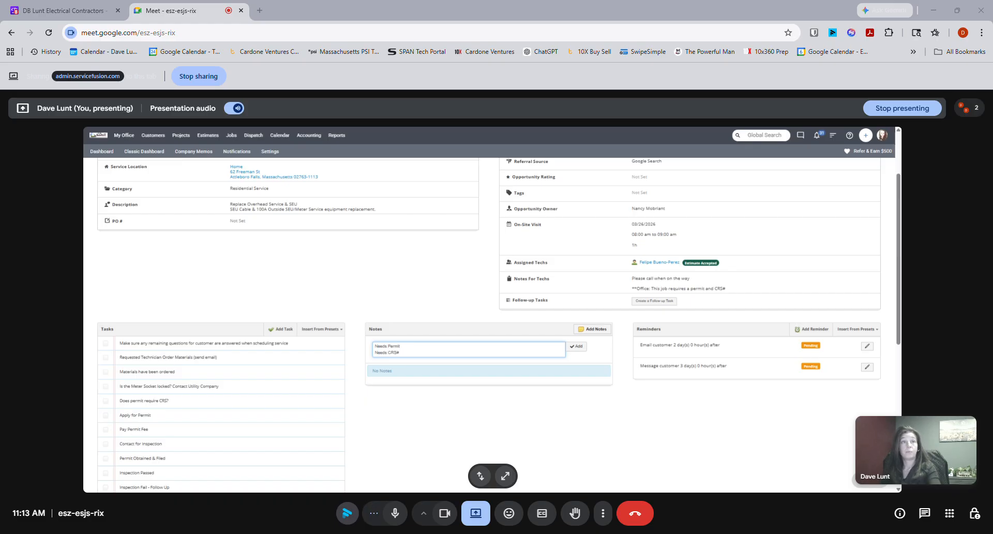
left_click(578, 348)
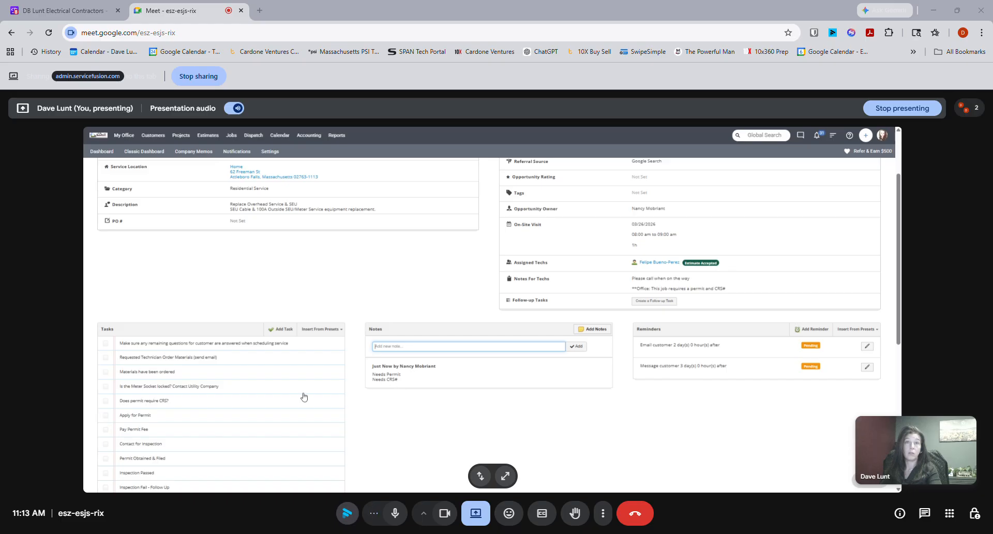
- Start converting the estimate to a job and set the job's start date to 04/14/2026
scroll(273, 359, "down", 1)
scroll(274, 359, "down", 1)
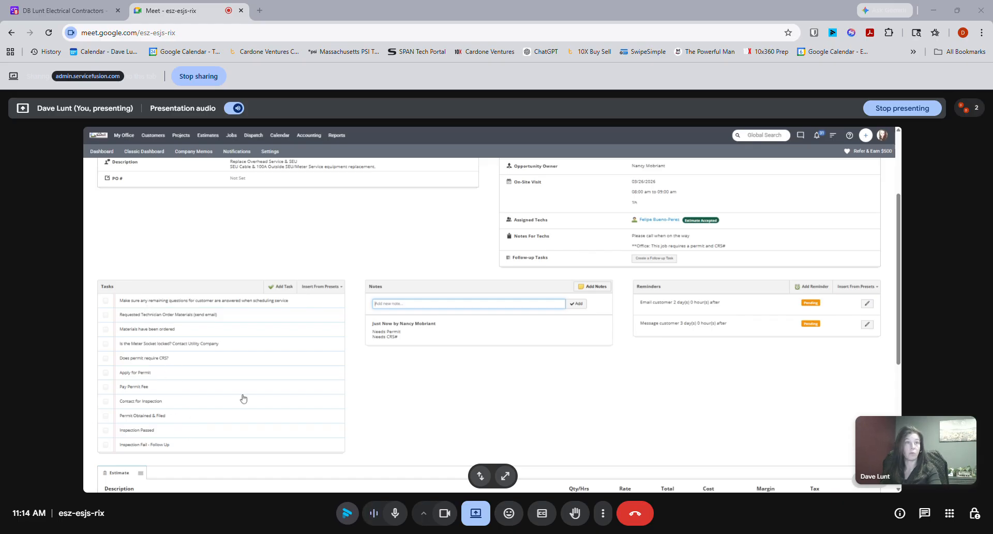
scroll(491, 390, "up", 3)
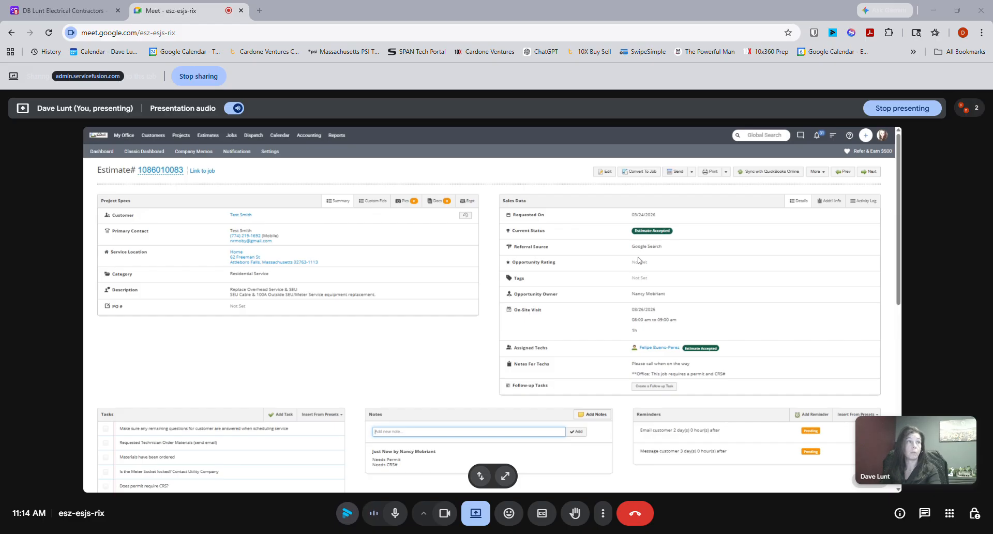
left_click(651, 171)
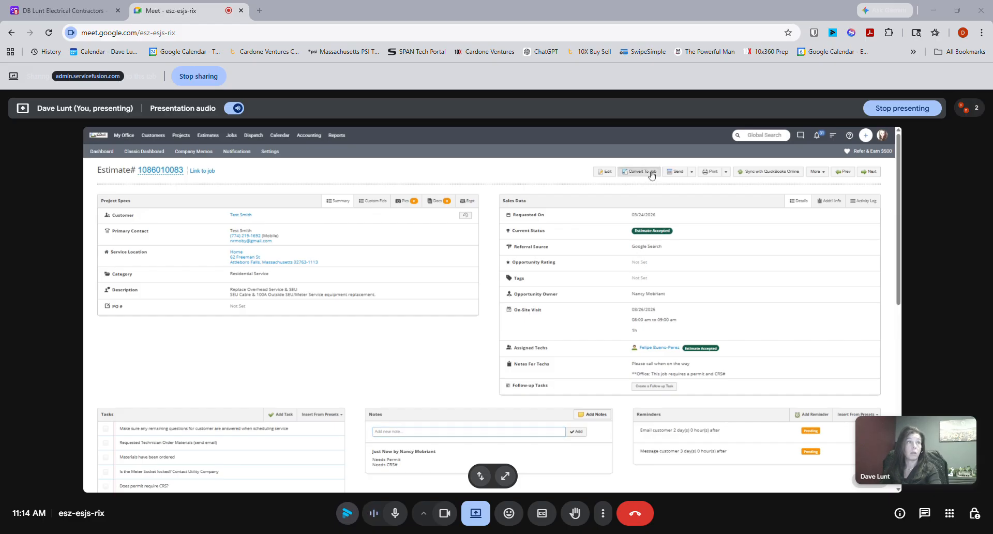
left_click(499, 331)
left_click(509, 257)
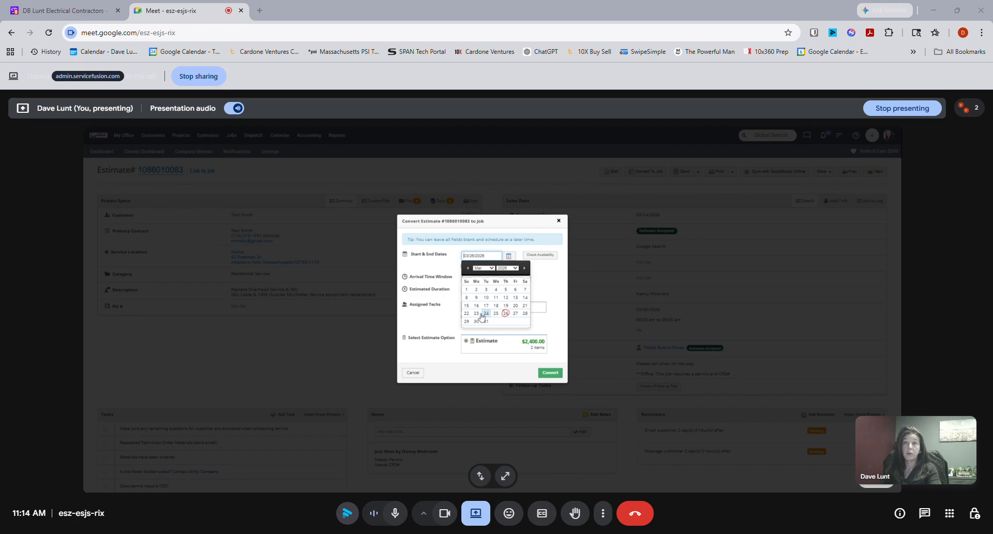
left_click(506, 316)
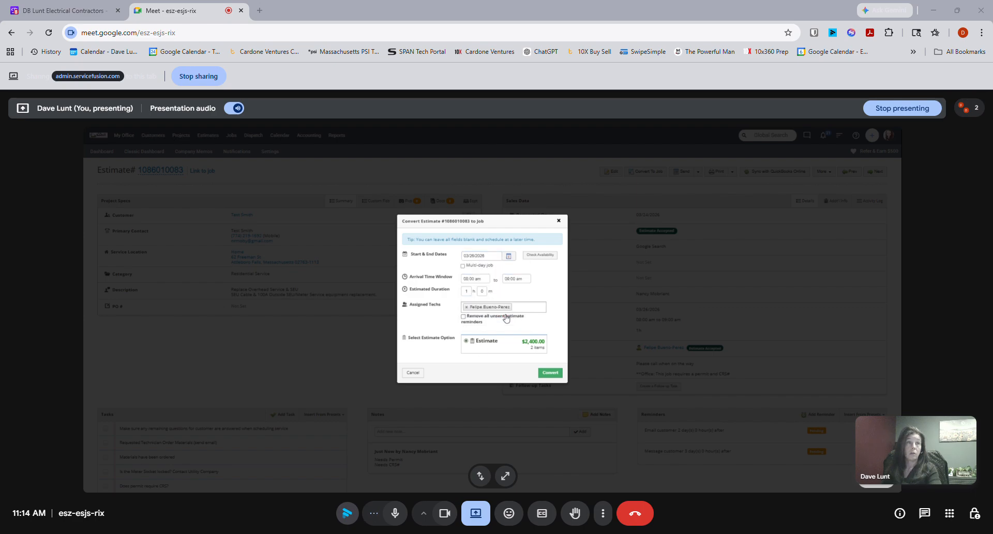
left_click(509, 255)
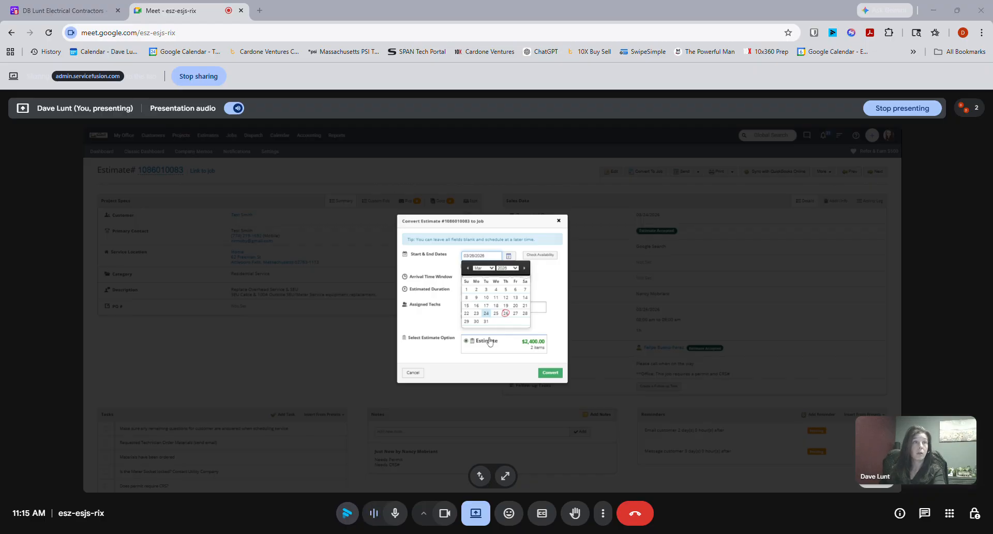
left_click(492, 310)
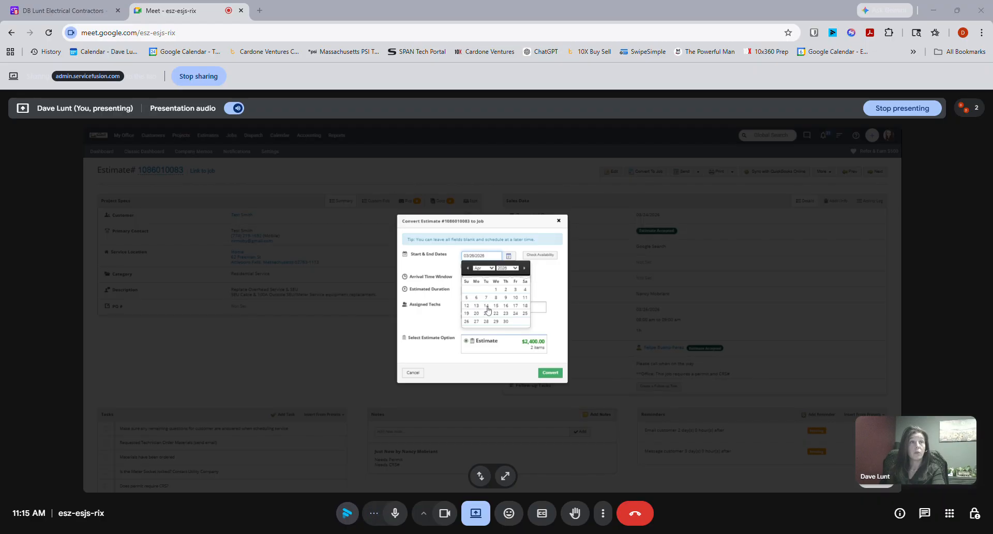
left_click(486, 305)
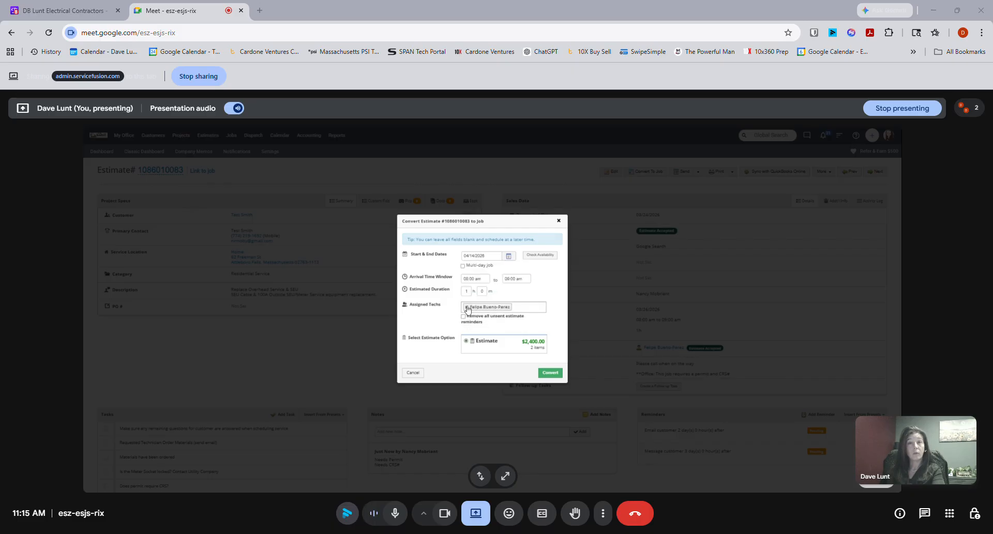
- Replace the assigned technician with two other technicians and convert the estimate to a job
left_click(466, 309)
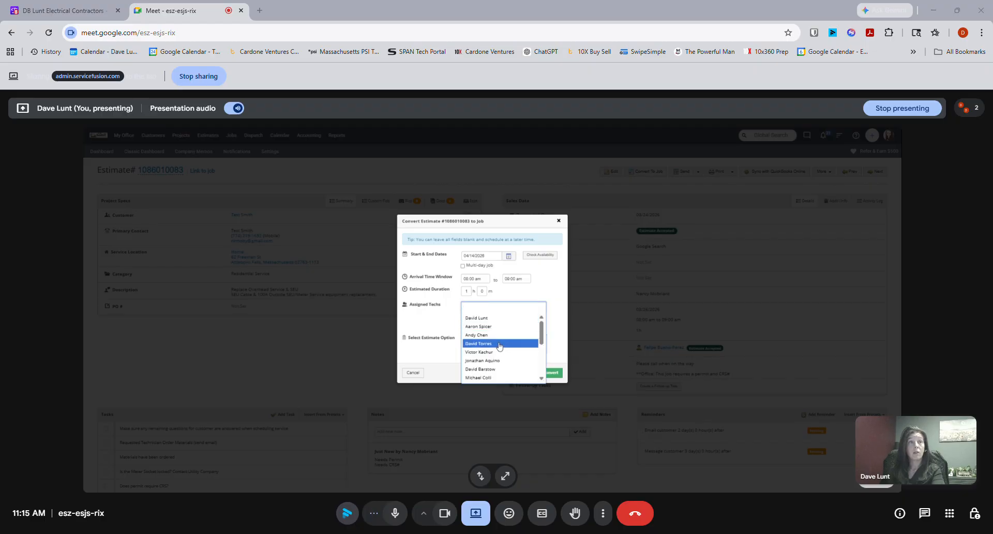
left_click(499, 335)
left_click(501, 309)
scroll(510, 348, "down", 2)
left_click(505, 328)
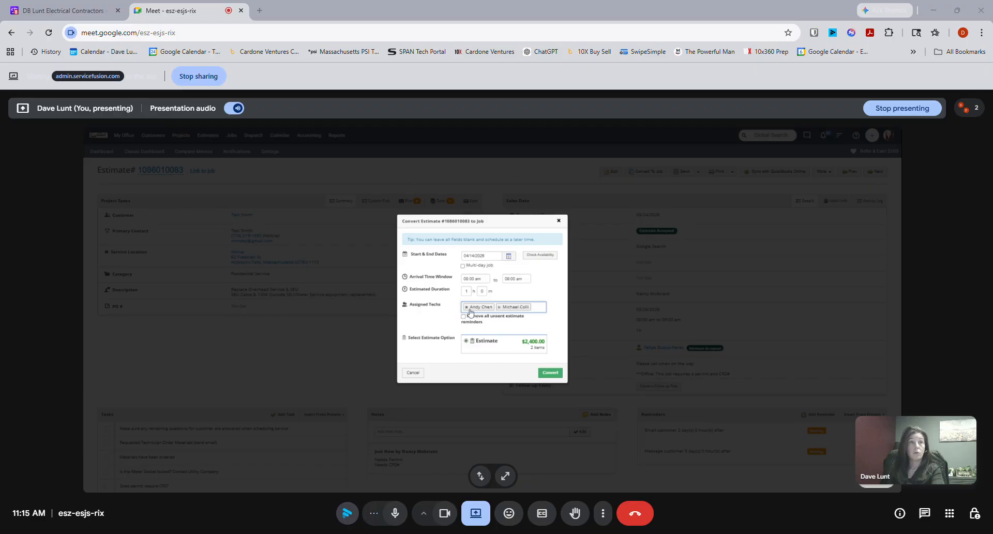
left_click(556, 374)
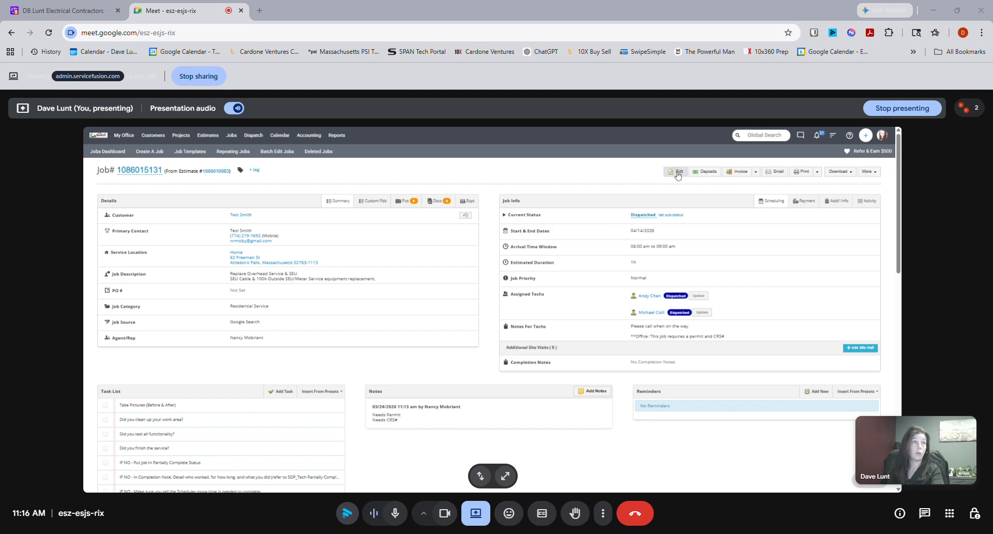
- Open the new job for editing and set its current status to Scheduled
left_click(677, 174)
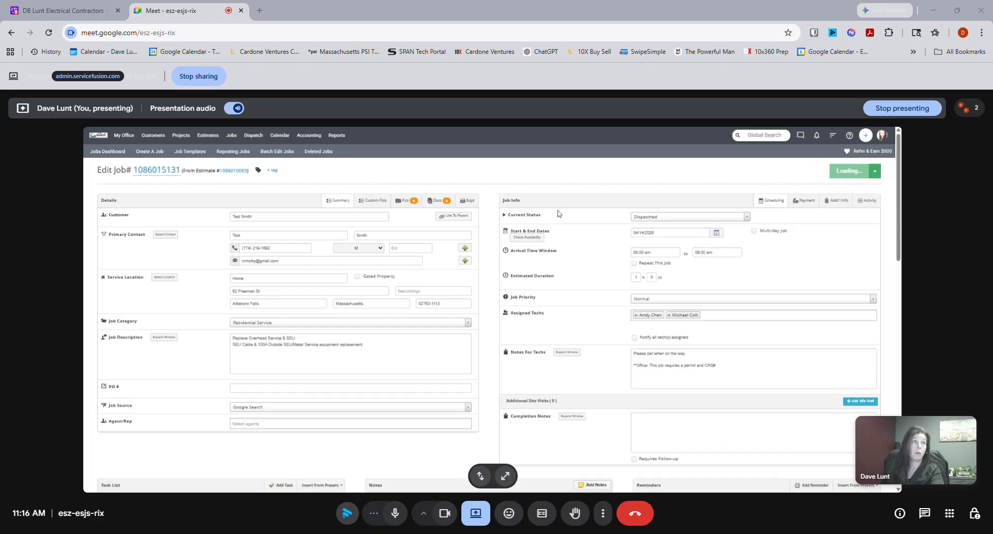
left_click(657, 217)
left_click(660, 254)
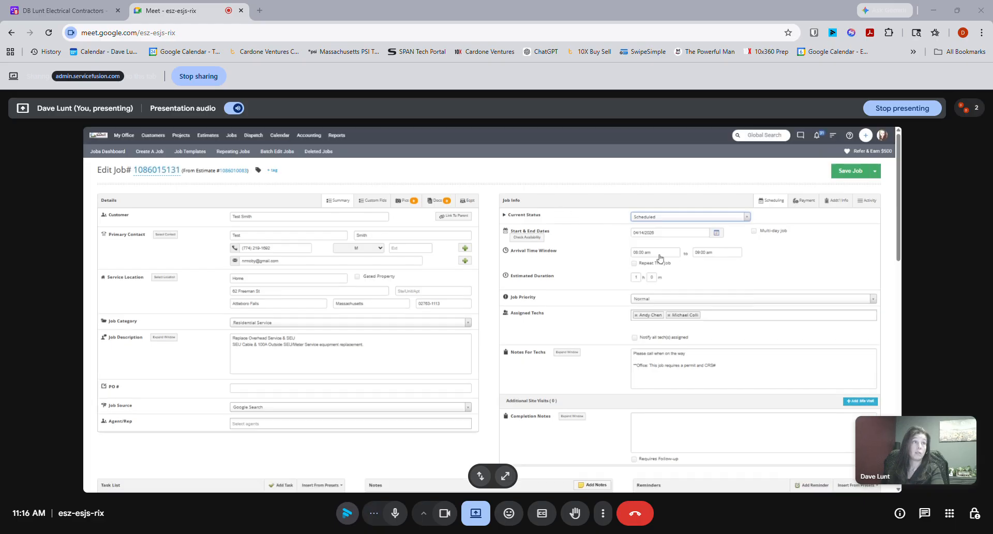
- Save the job and add the Appointment Reminder preset to its reminders
left_click(847, 172)
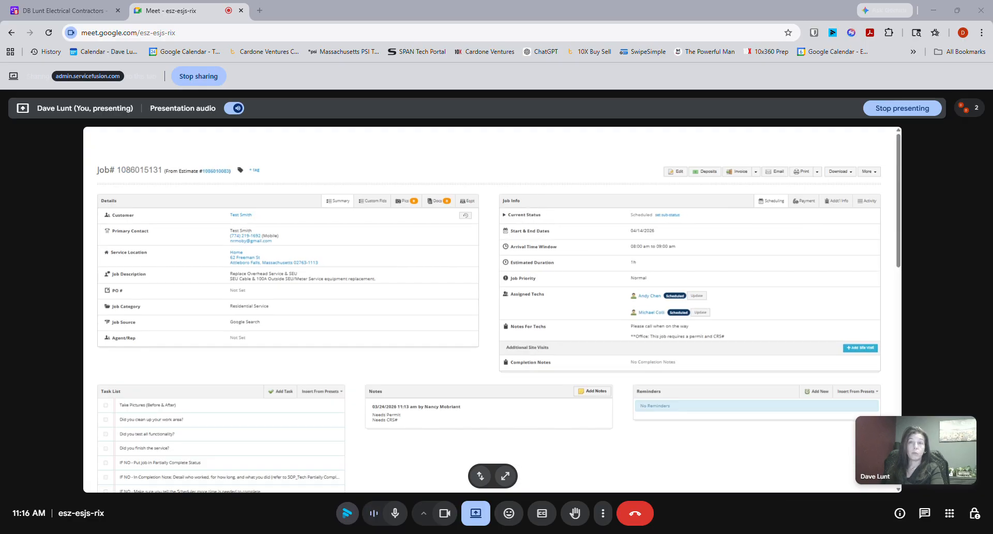
scroll(667, 287, "down", 5)
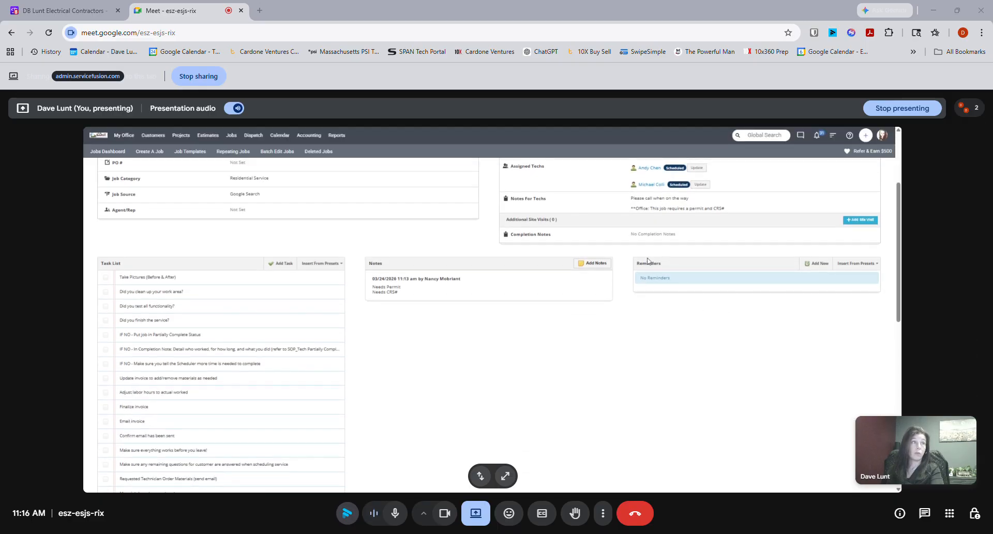
left_click(862, 263)
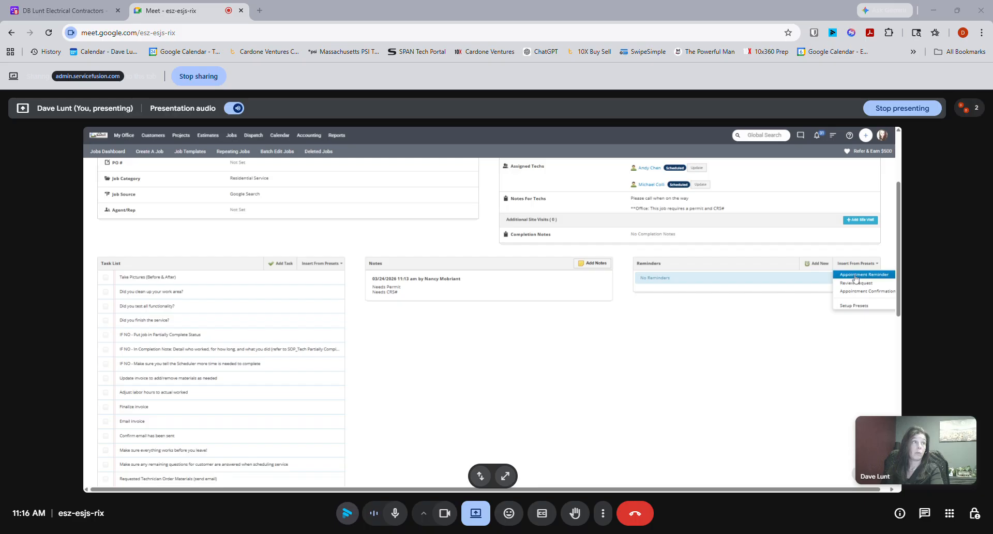
scroll(724, 289, "up", 3)
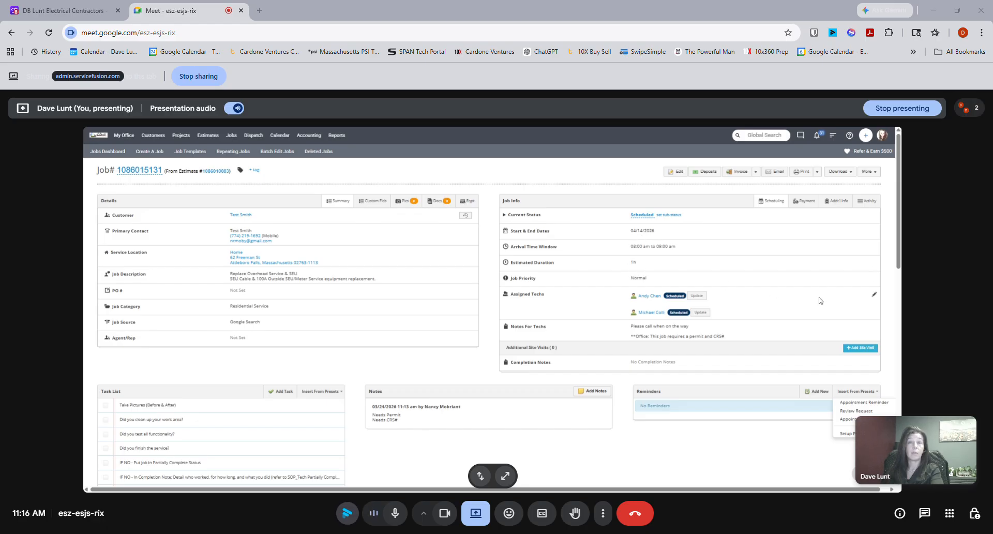
scroll(883, 349, "down", 1)
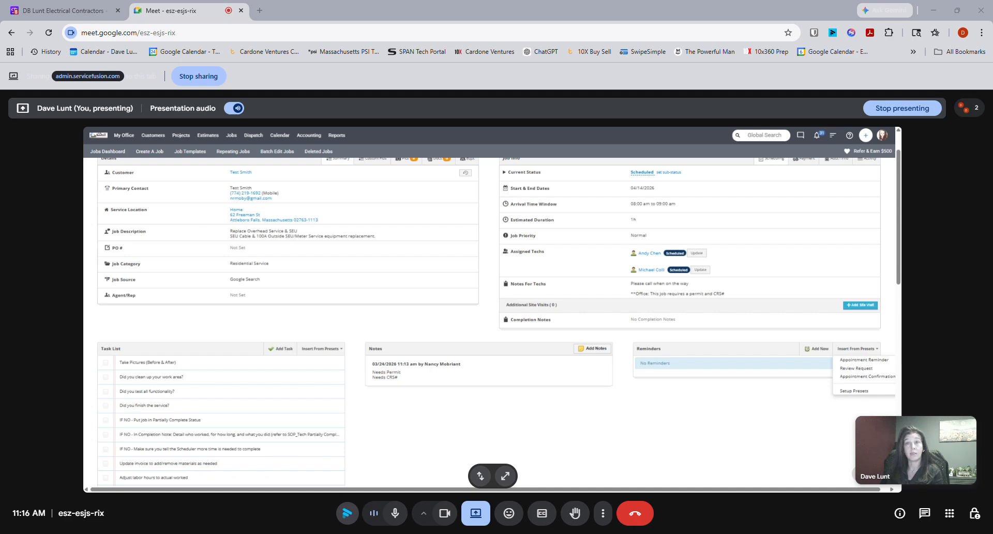
left_click(878, 362)
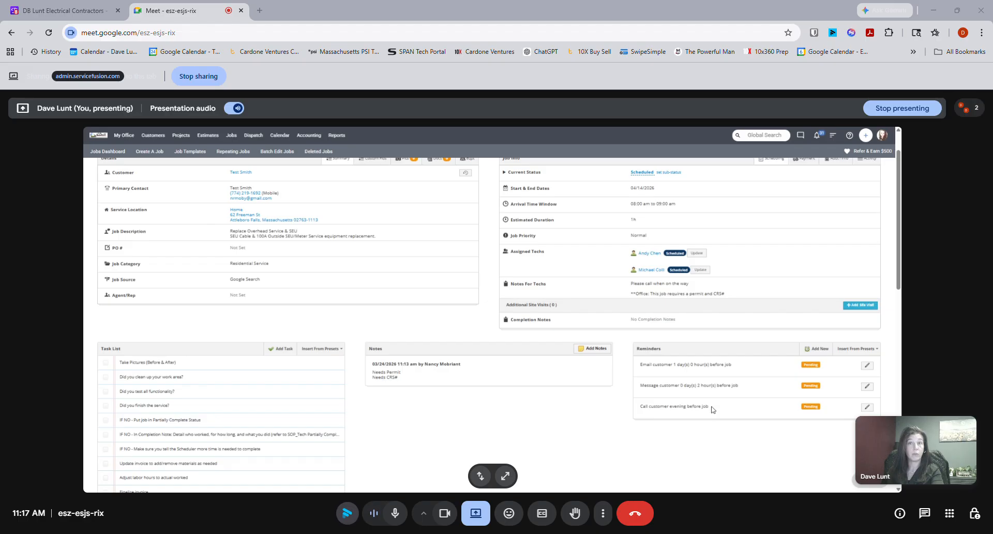
- Try to add the Appointment Confirmation preset to the job's reminders
left_click(859, 350)
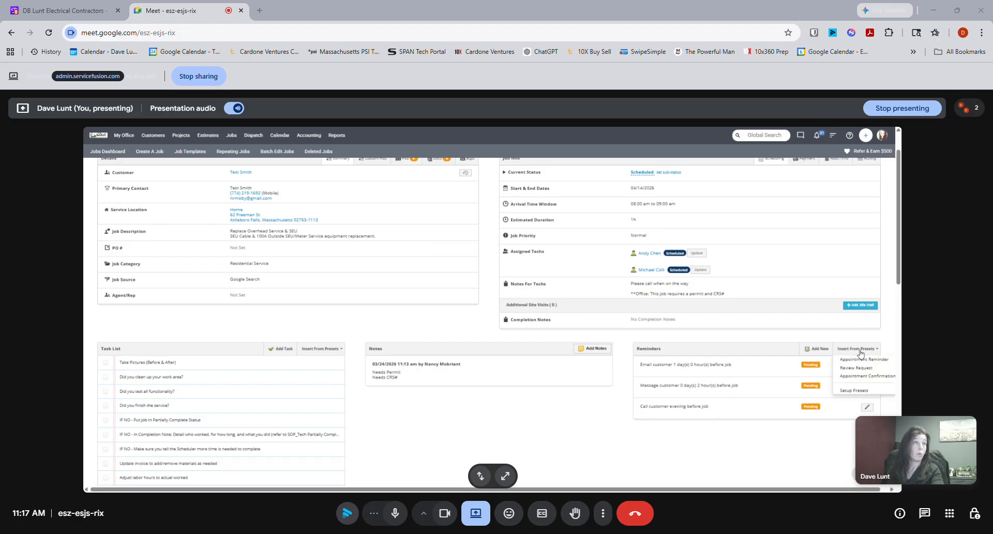
left_click(854, 376)
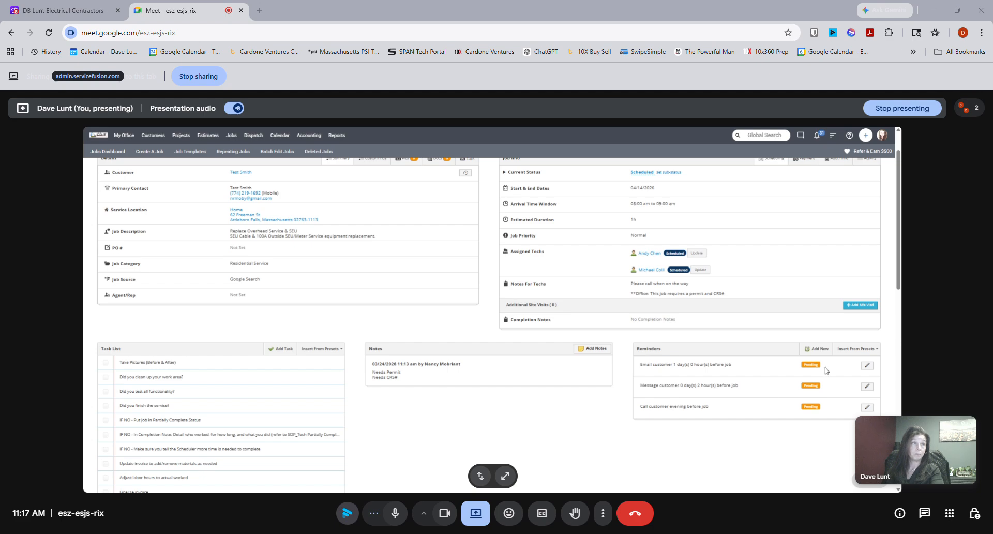
scroll(584, 445, "up", 1)
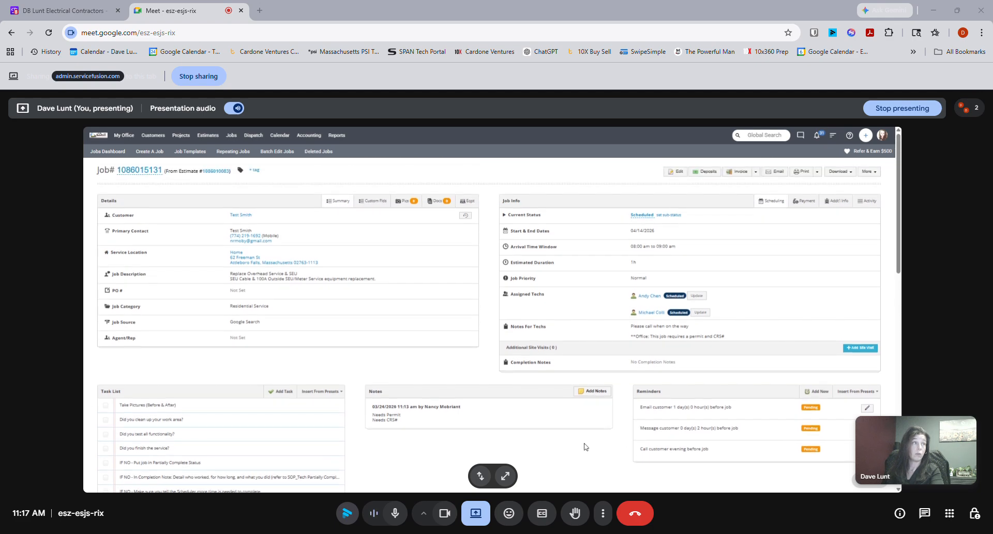
left_click(860, 392)
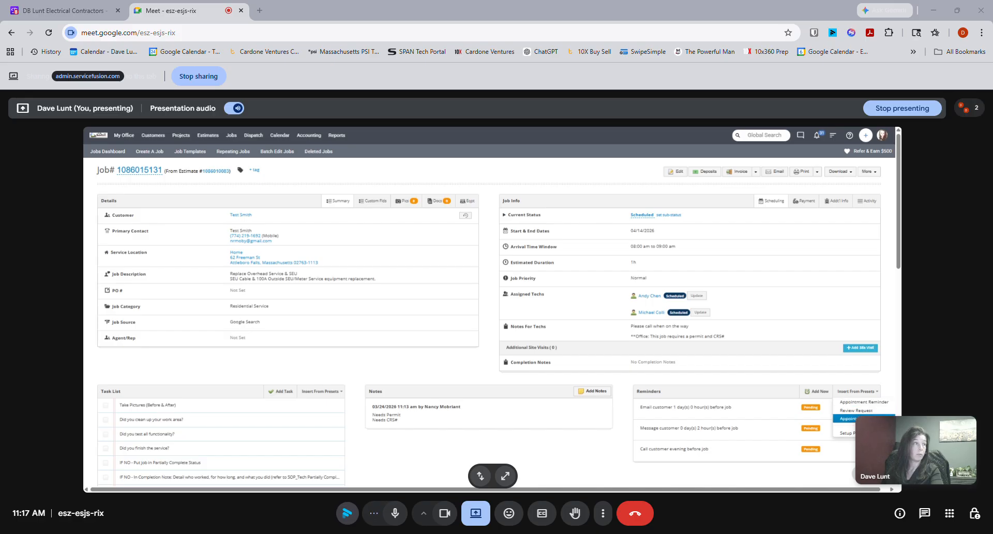
left_click(850, 418)
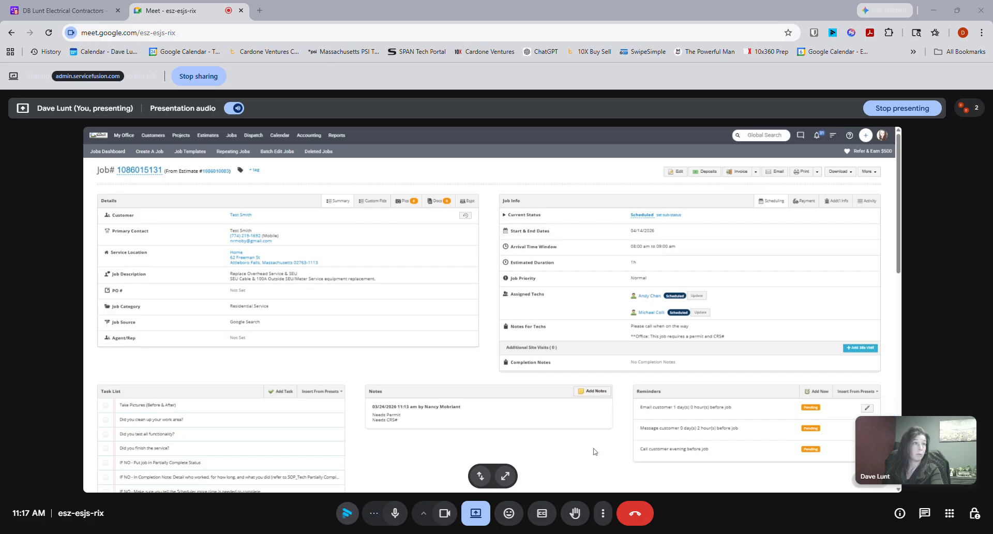
scroll(708, 429, "down", 3)
scroll(711, 414, "down", 2)
scroll(709, 414, "up", 4)
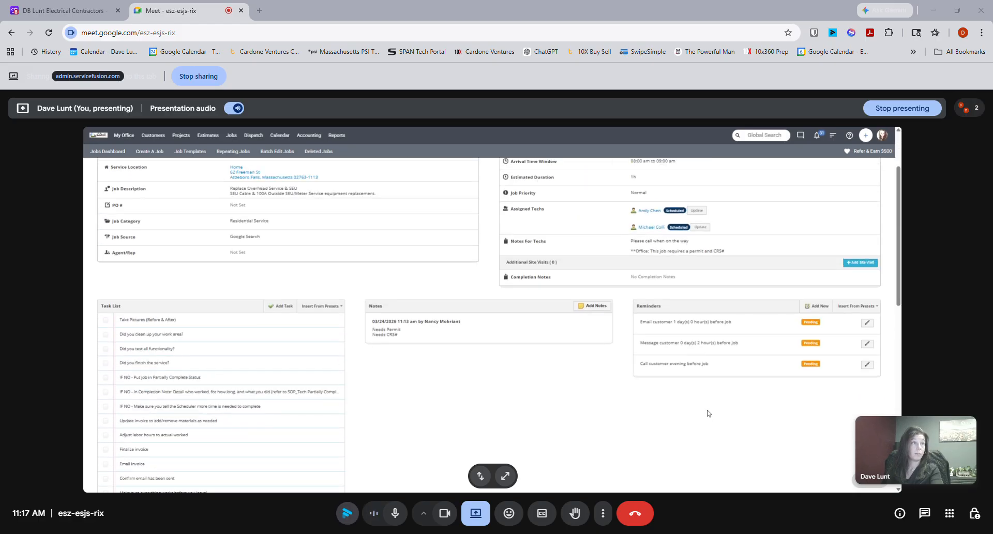
- Set the job's estimated duration to 8 hours
scroll(708, 413, "up", 1)
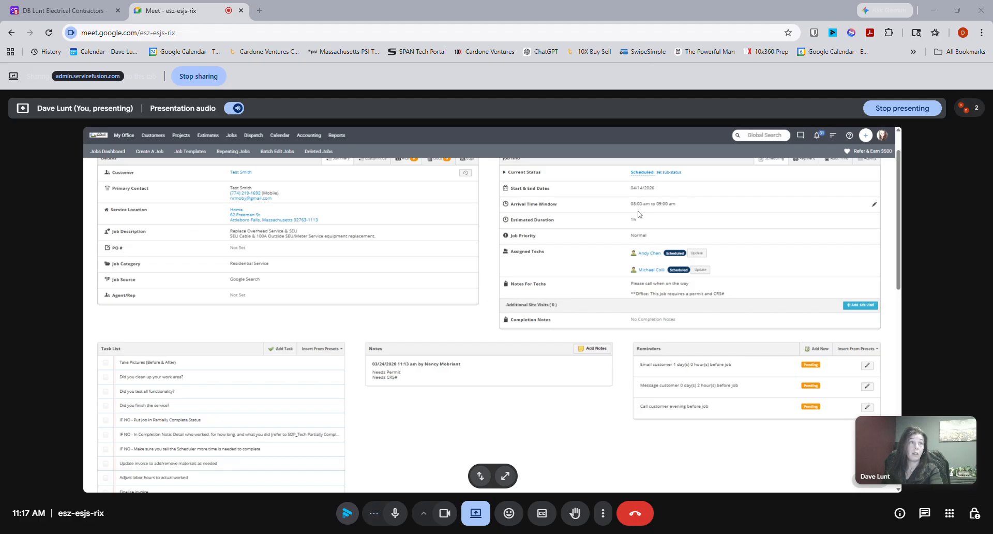
scroll(619, 255, "up", 1)
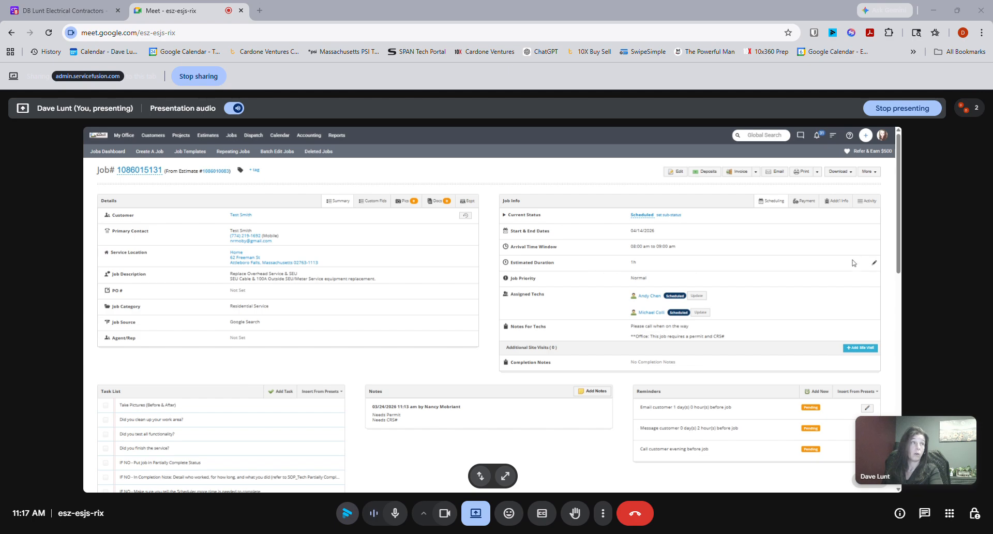
left_click(874, 262)
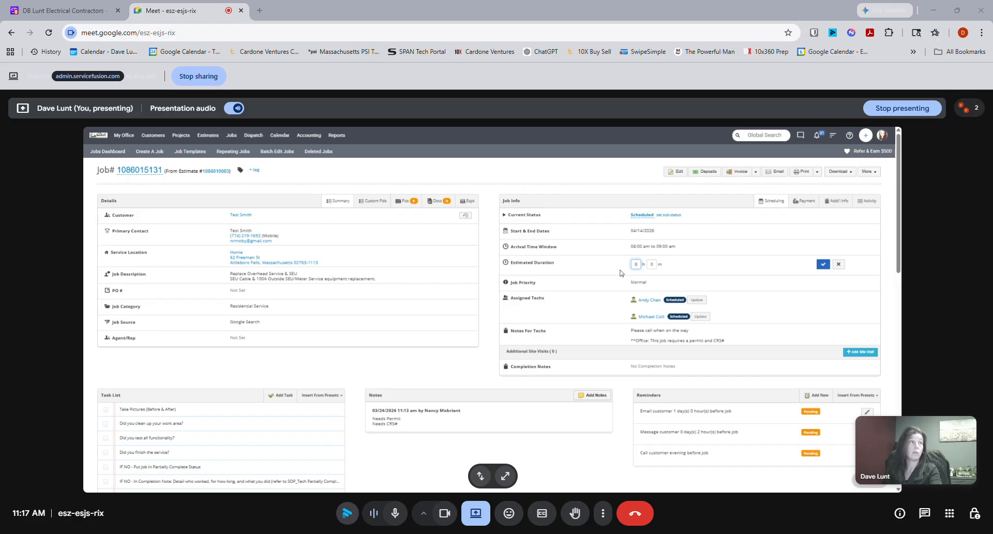
left_click(824, 264)
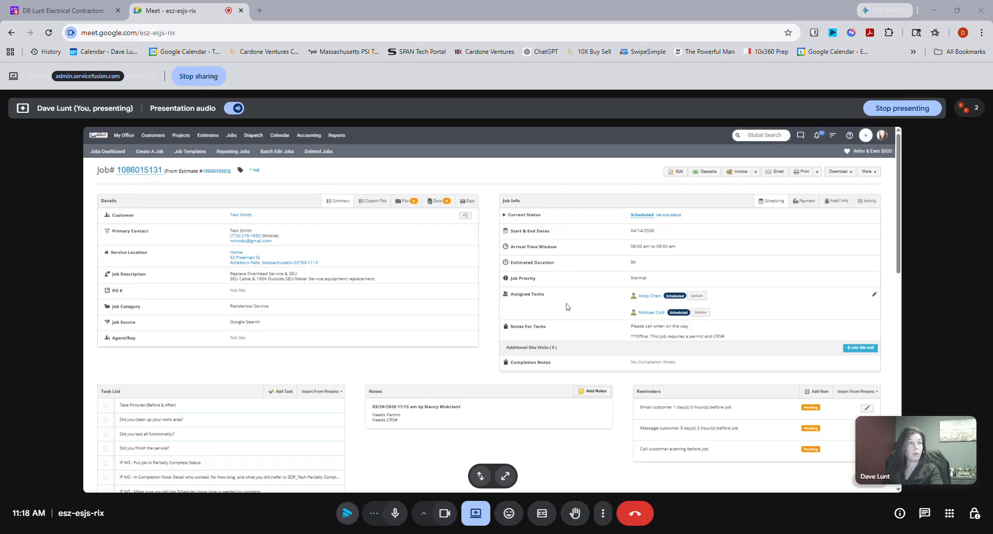
scroll(598, 319, "down", 1)
scroll(595, 318, "down", 3)
scroll(601, 315, "up", 3)
scroll(606, 319, "up", 1)
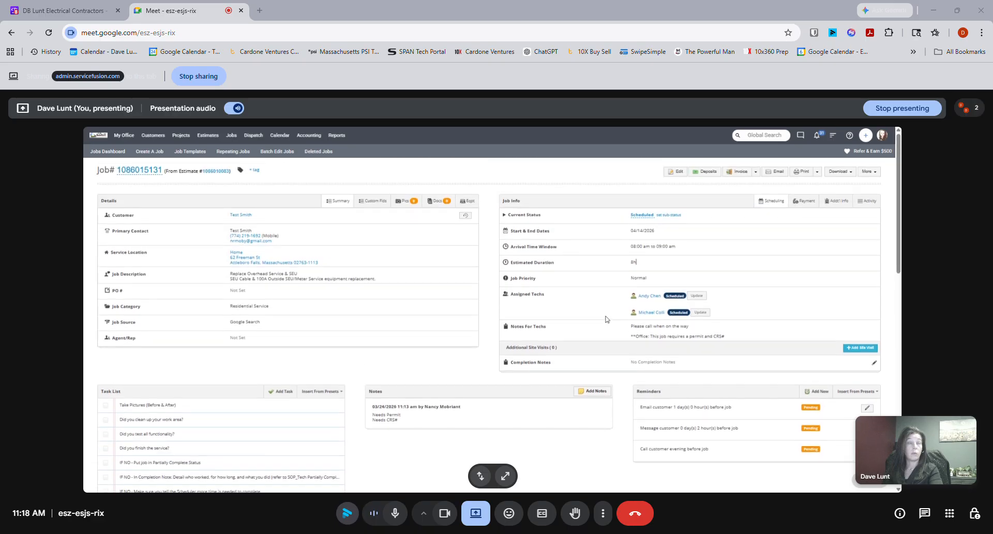